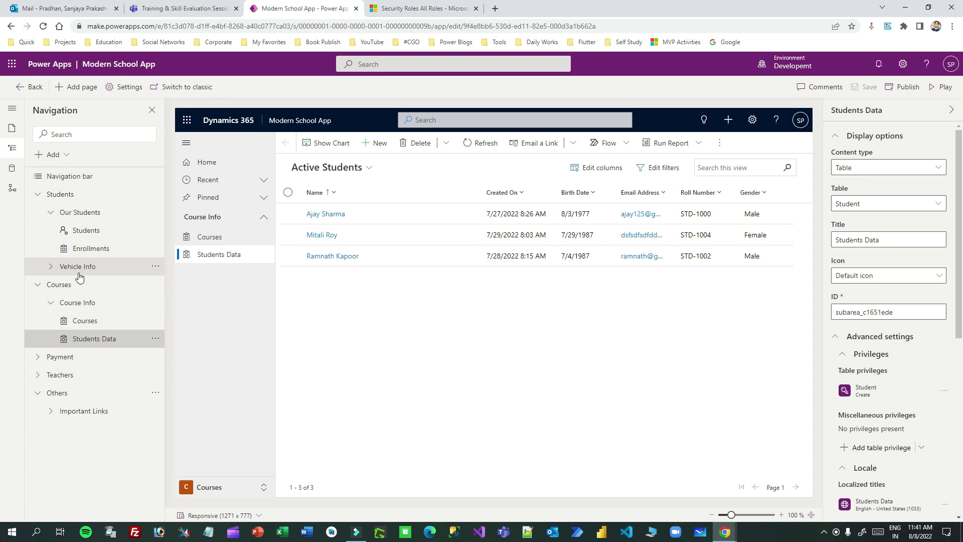
- Collapse the Privileges, Locale and SKU sections and select Students under Our Students
click(843, 357)
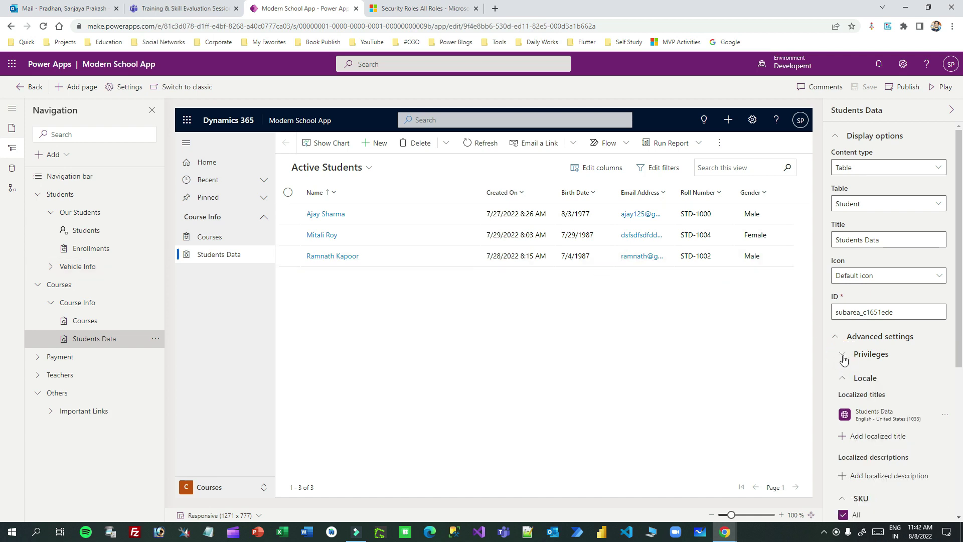
click(843, 378)
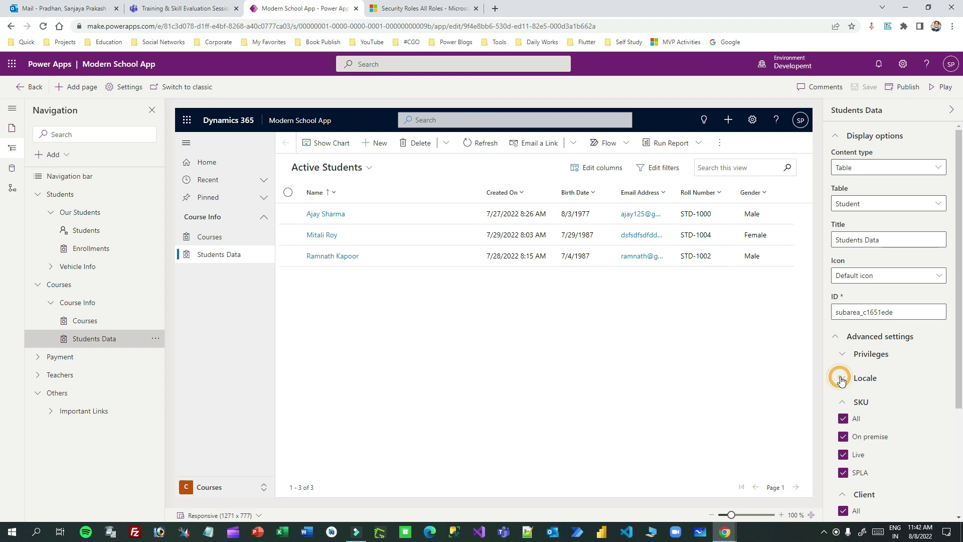
click(843, 402)
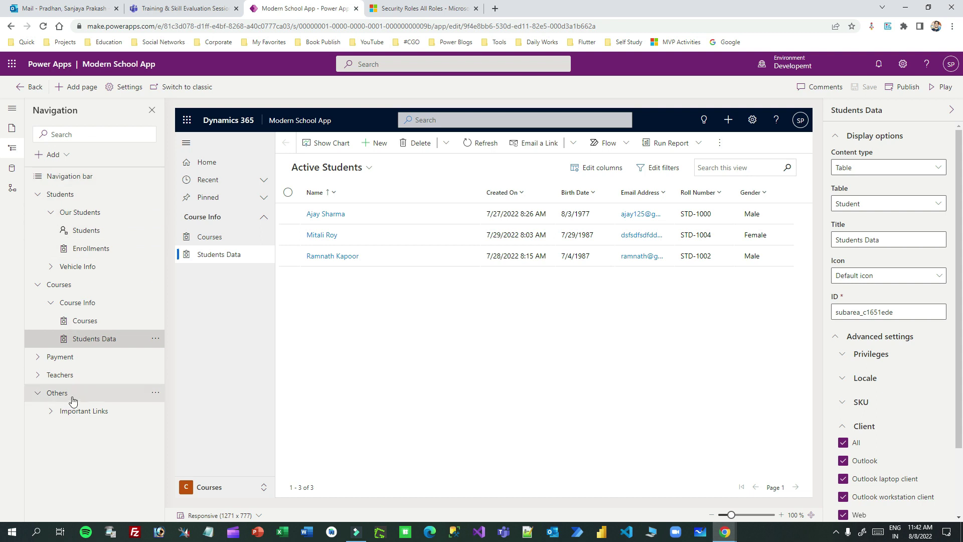
click(83, 233)
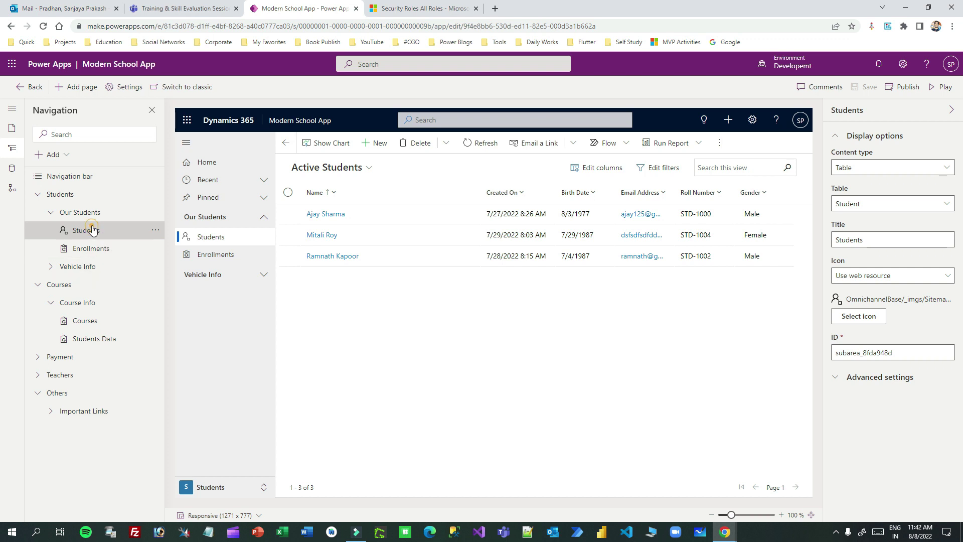
- Reselect Students, expand its Advanced settings and scroll to the empty Privileges section
click(85, 235)
click(86, 230)
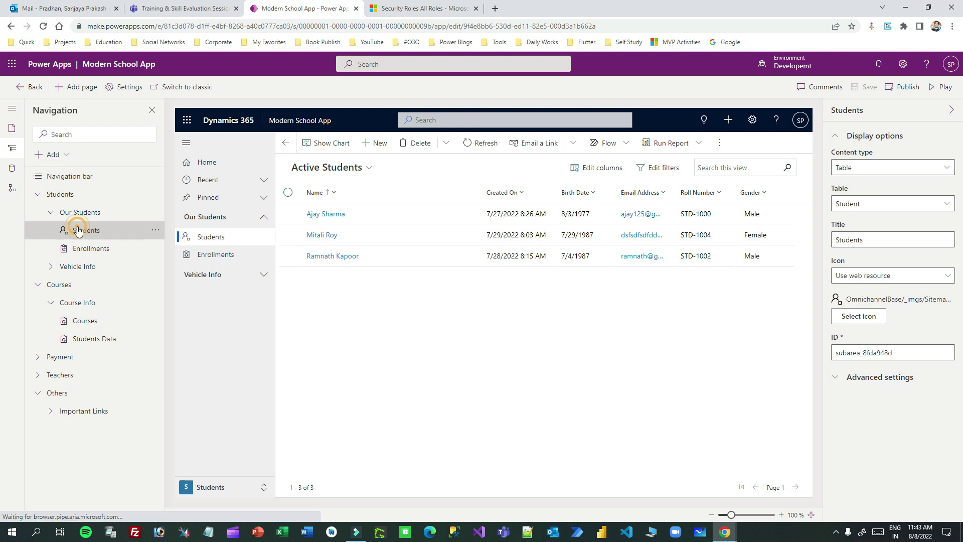
click(835, 377)
scroll(843, 381, down, 3)
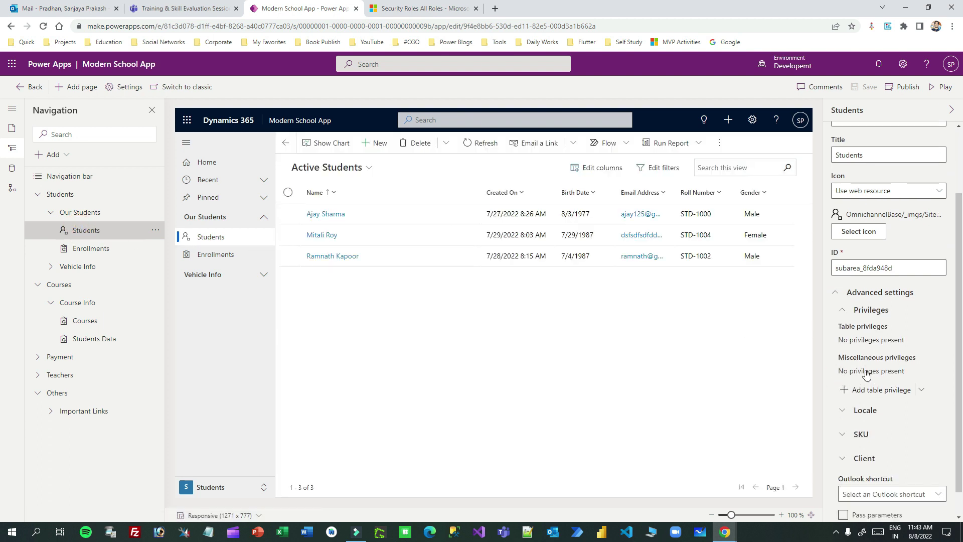
drag(851, 312, 914, 346)
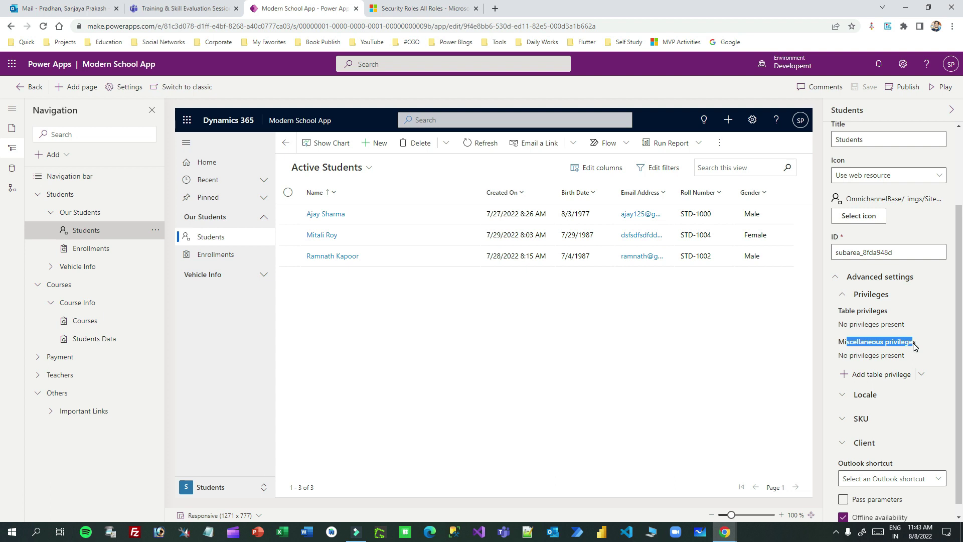
click(909, 345)
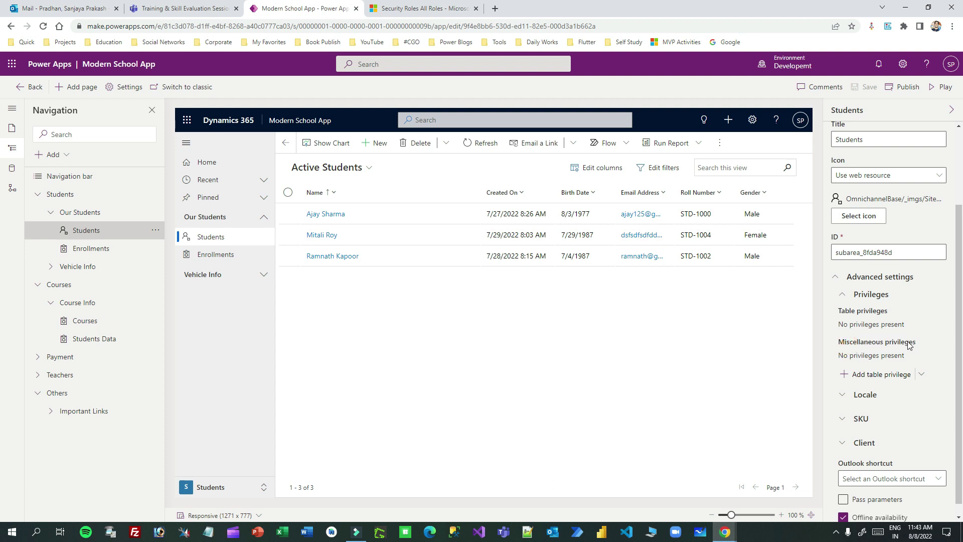
click(922, 375)
click(894, 393)
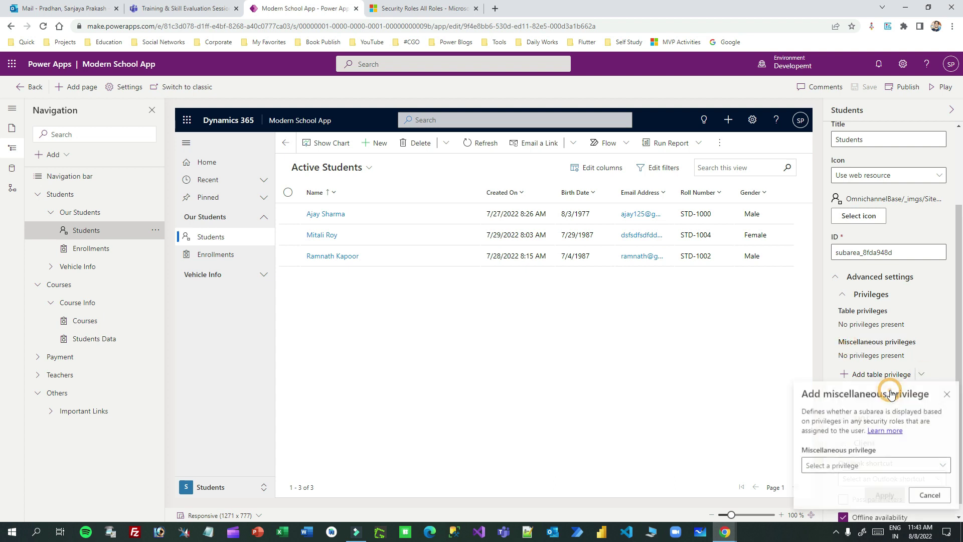
click(866, 465)
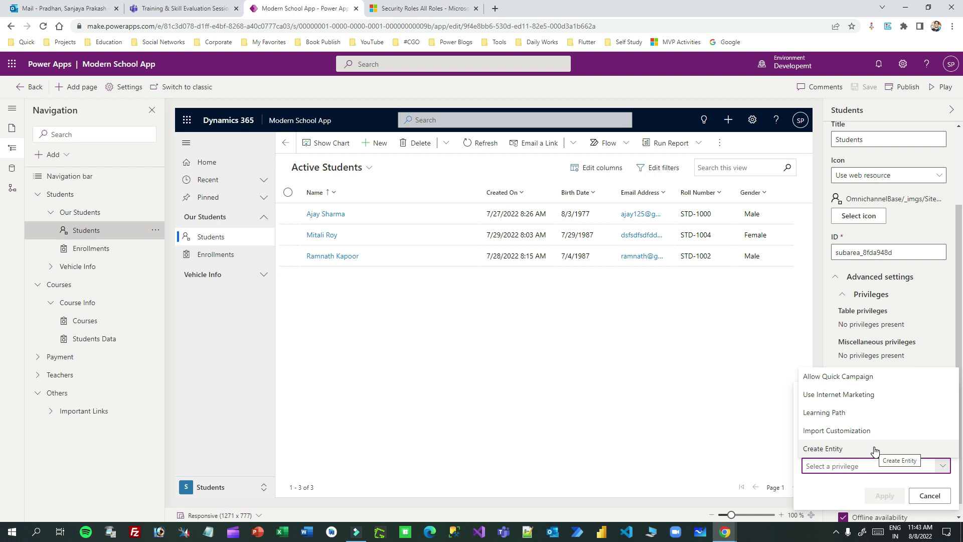
click(936, 349)
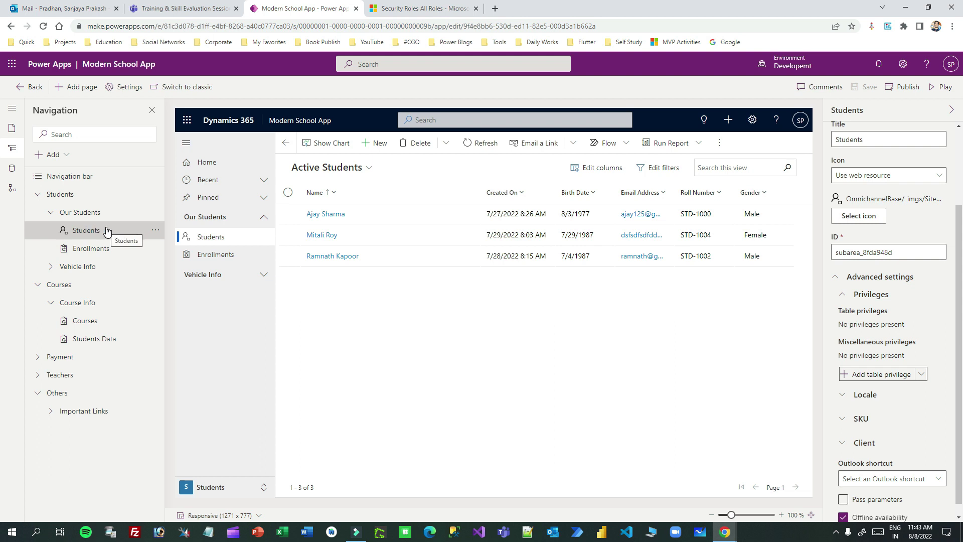
- Start a new table privilege and choose the Student table
click(864, 376)
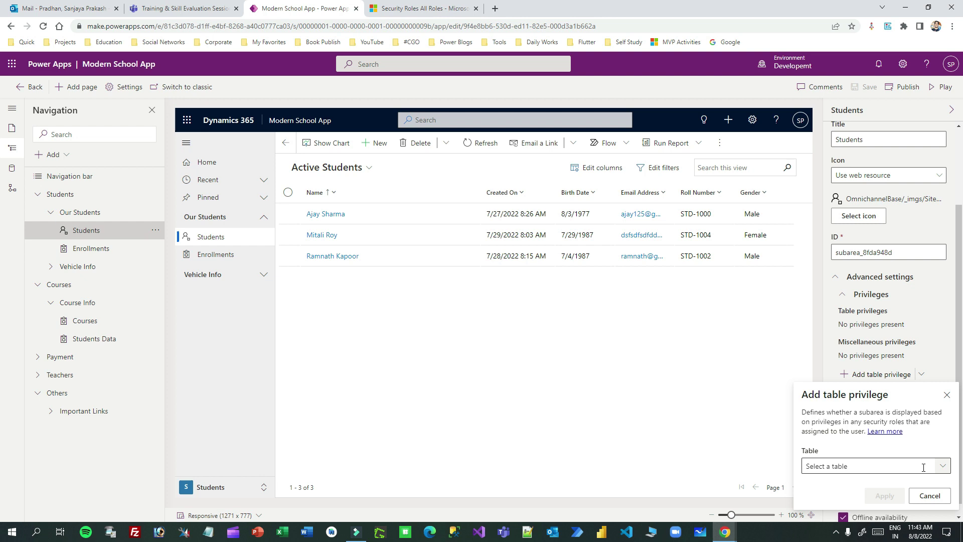
click(881, 465)
text(Student)
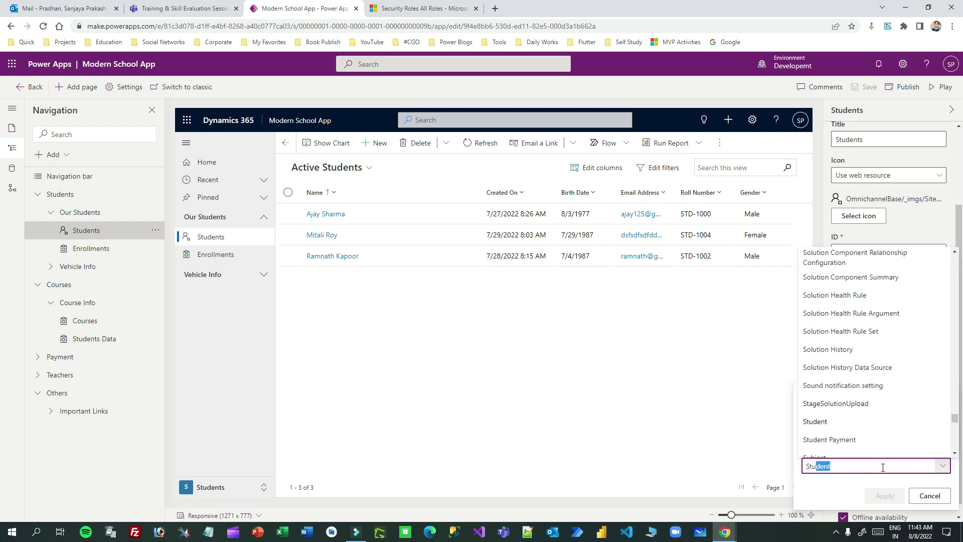
key(Return)
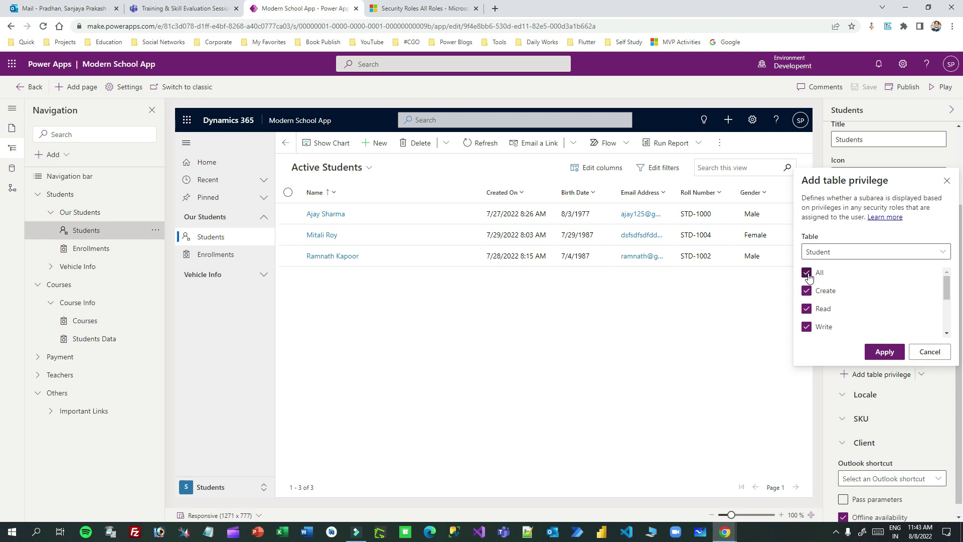
- Clear all privilege checkboxes and check only Create
mouse_move(947, 288)
mouse_down()
mouse_move(947, 324)
mouse_move(947, 287)
mouse_up()
click(808, 274)
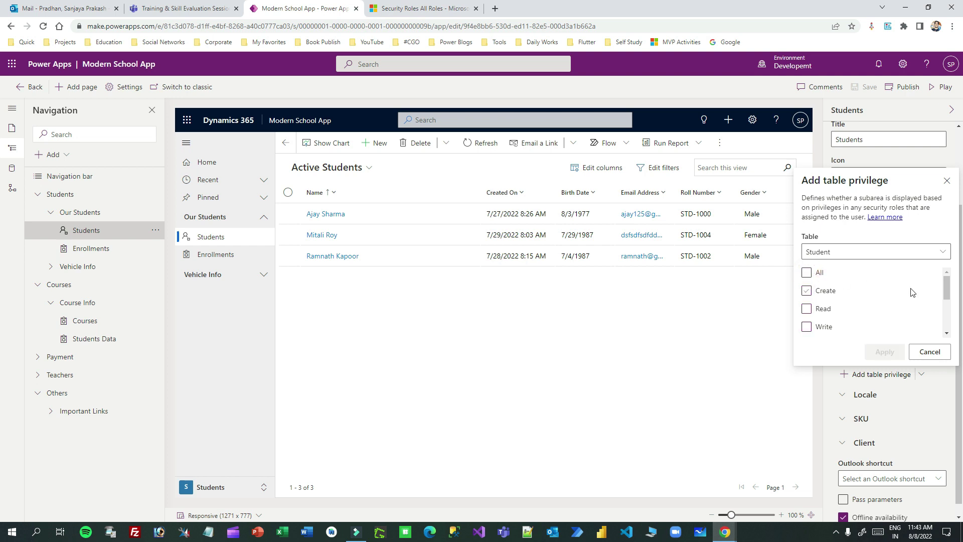
mouse_move(947, 286)
mouse_down()
mouse_move(946, 299)
mouse_move(951, 292)
mouse_up()
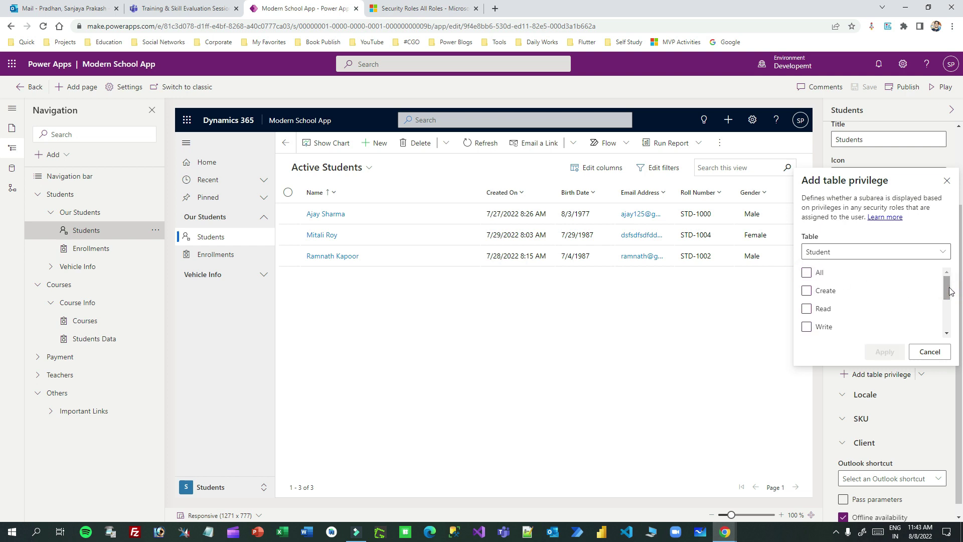
click(807, 291)
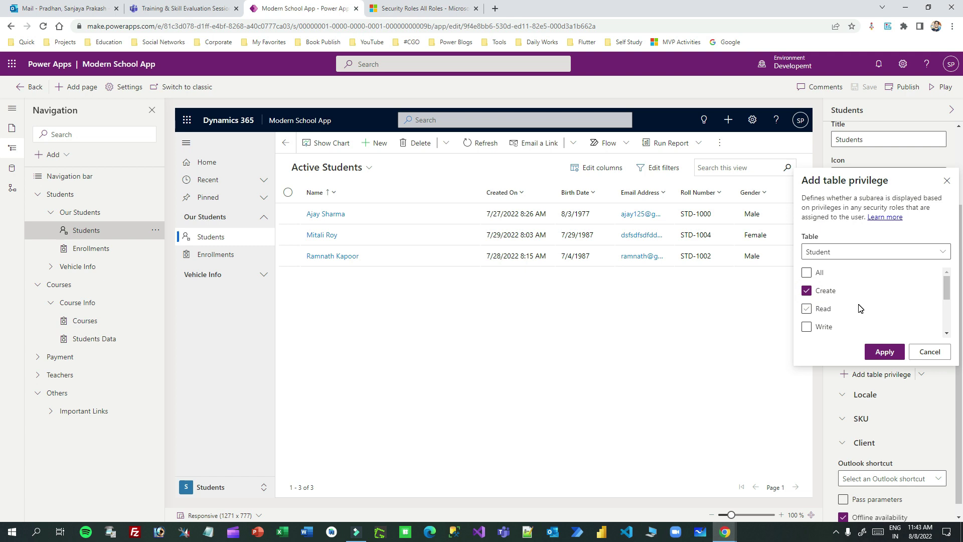
- Apply the Student Create table privilege and publish the Modern School App
click(884, 352)
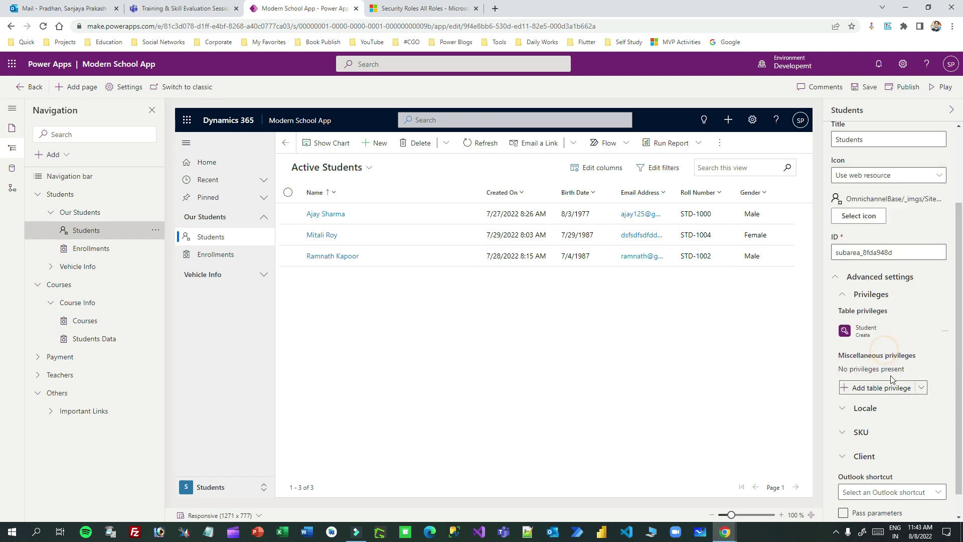
click(904, 87)
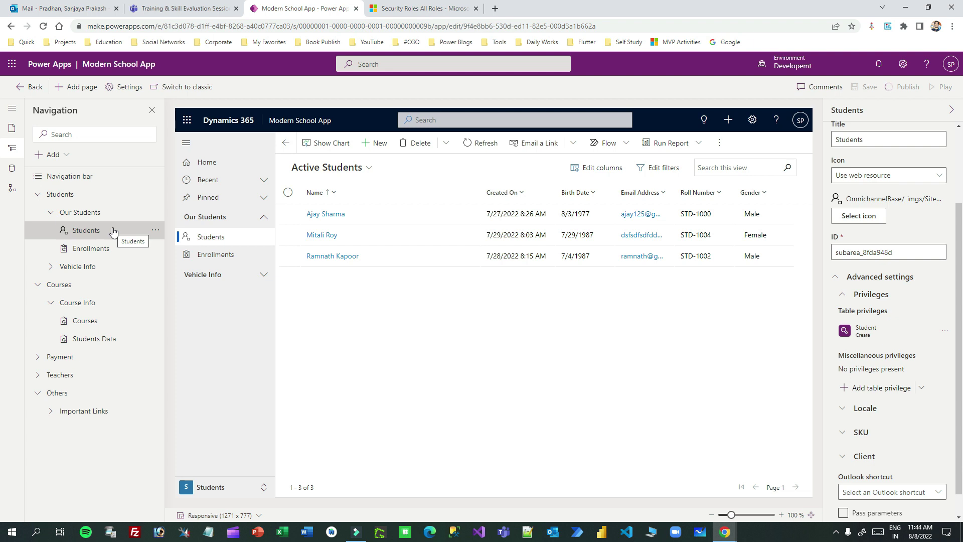
- Find the Student row's Create level on the Salesperson role's Custom Entities tab, then return to the designer
mouse_move(725, 532)
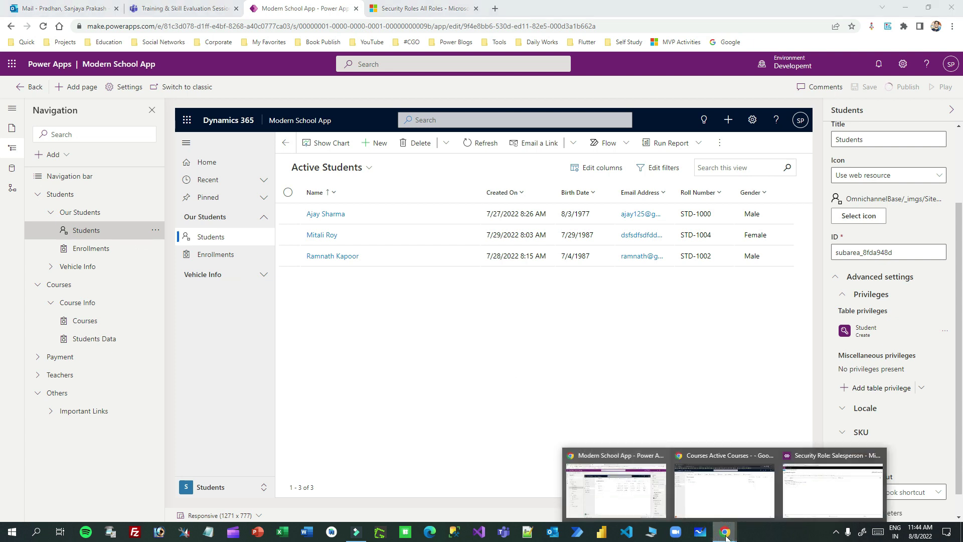
click(803, 484)
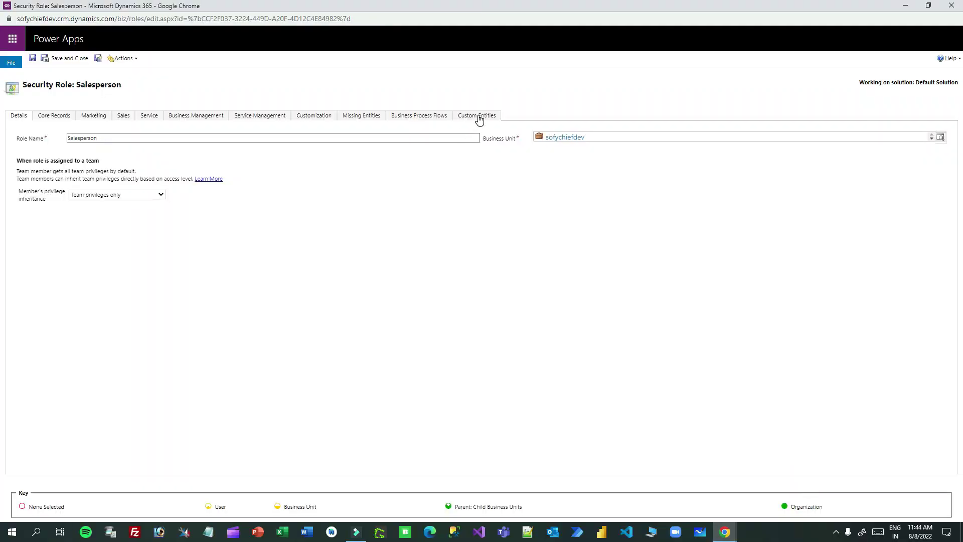
click(477, 116)
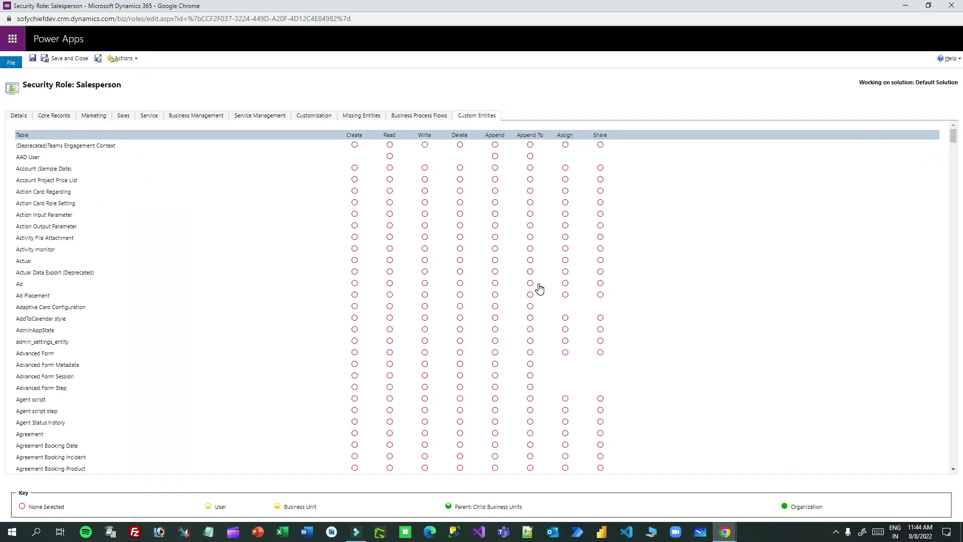
key(ctrl+f)
text(student)
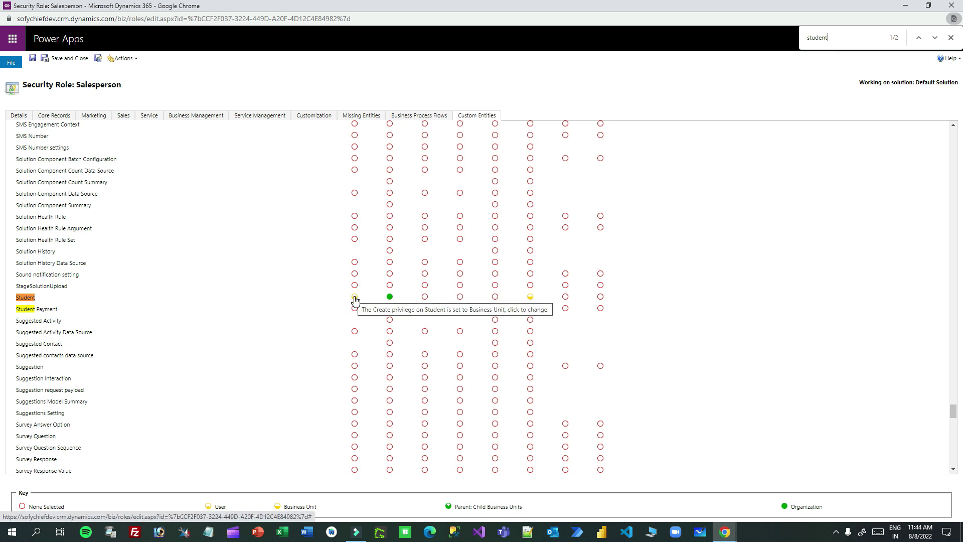
key(alt+Tab)
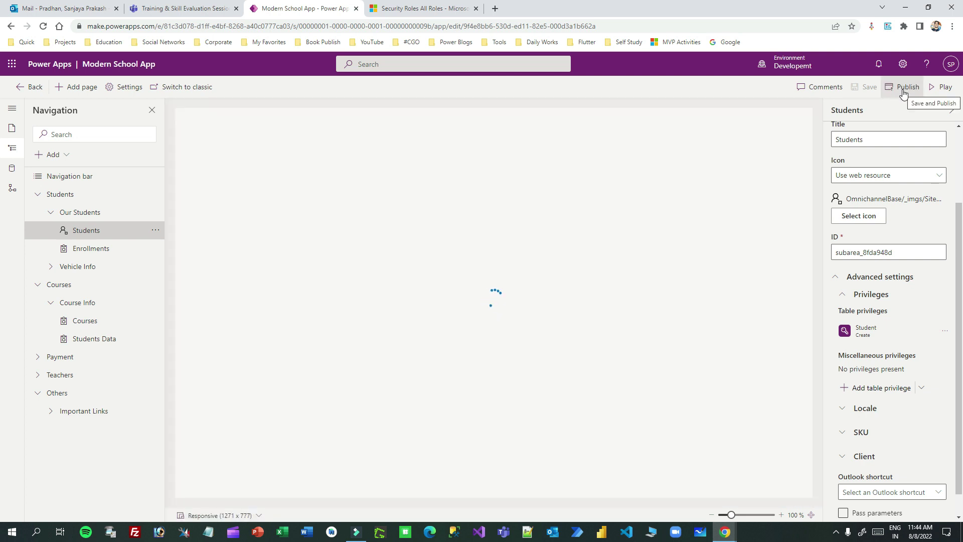
click(727, 533)
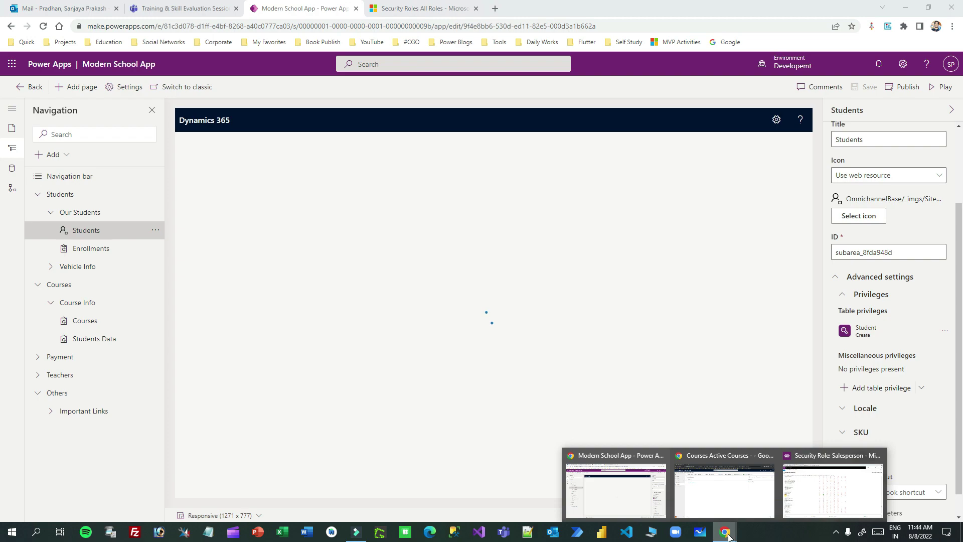
click(738, 508)
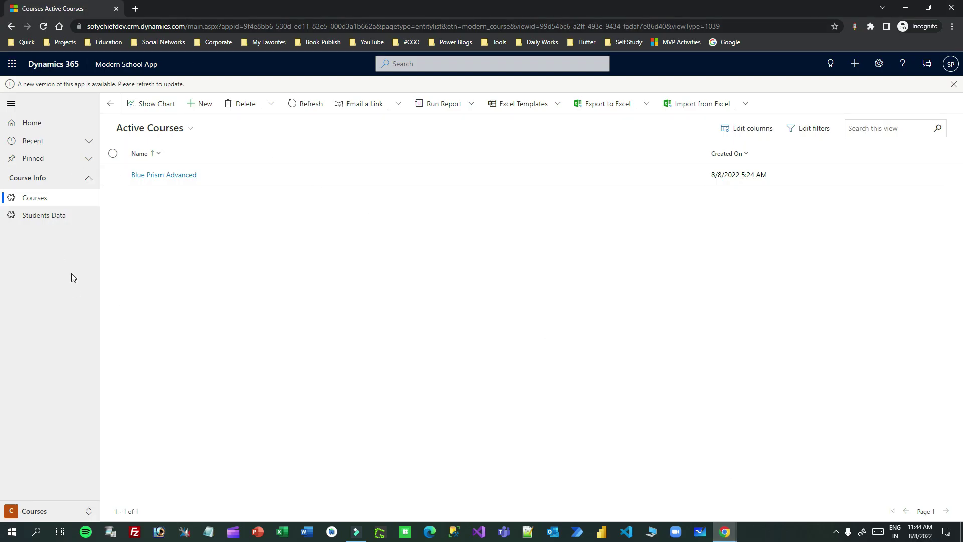
click(89, 509)
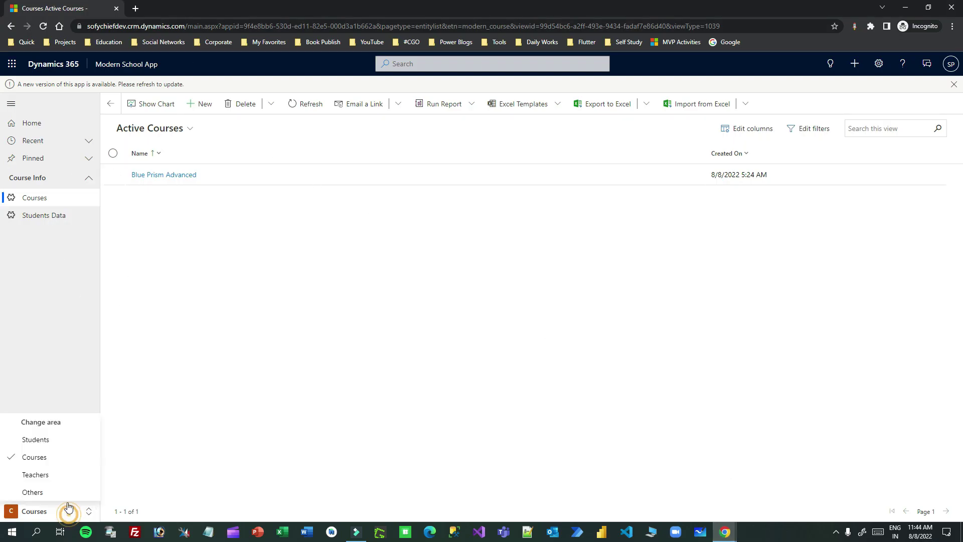
click(52, 441)
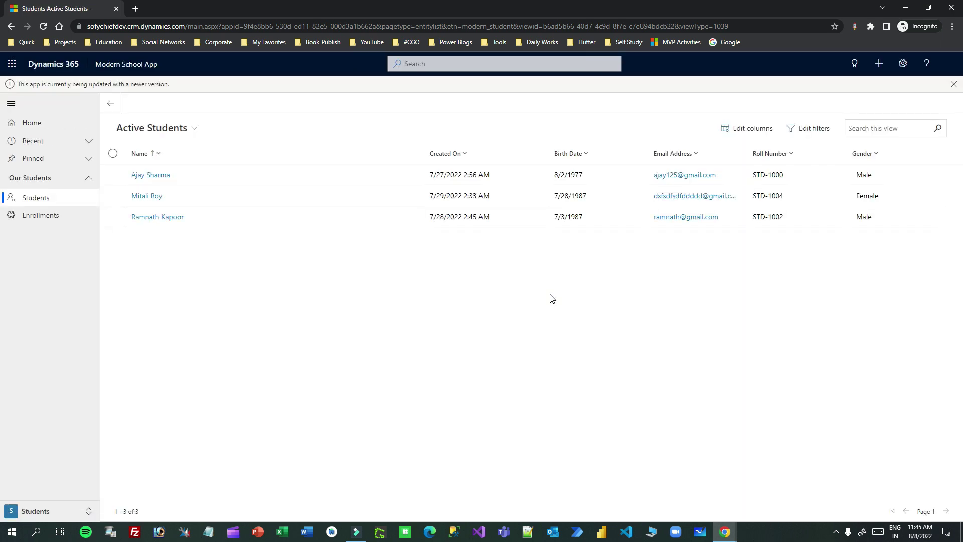
drag(28, 86, 168, 92)
click(203, 92)
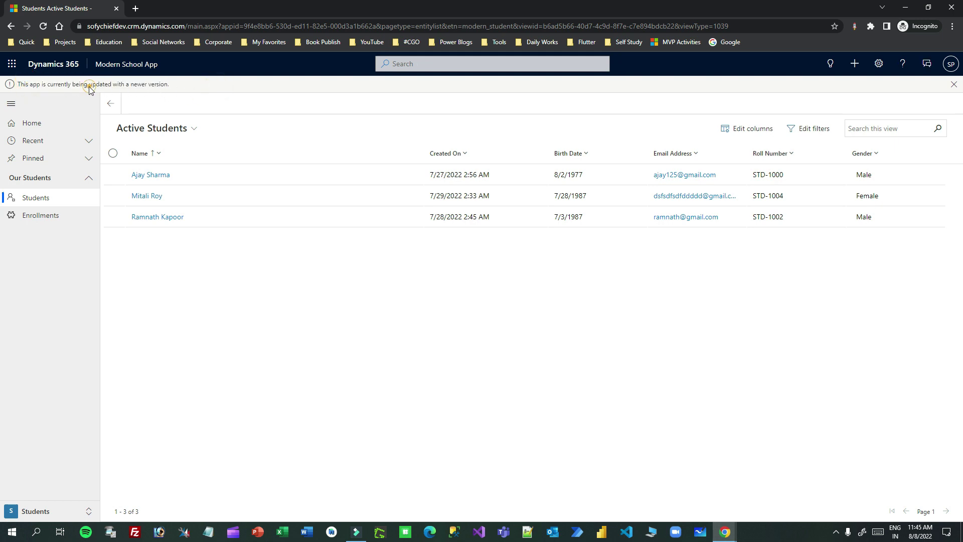
drag(90, 91, 275, 105)
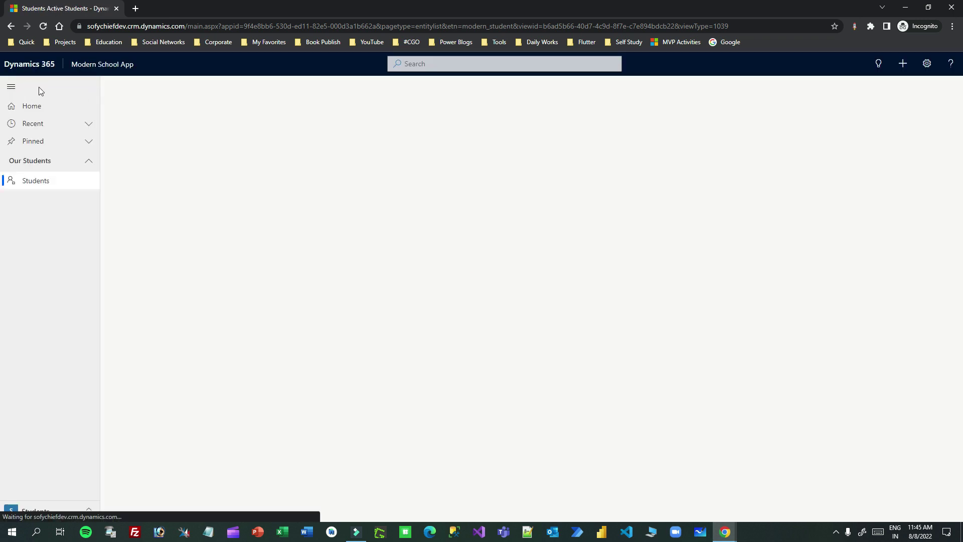
drag(33, 83, 193, 84)
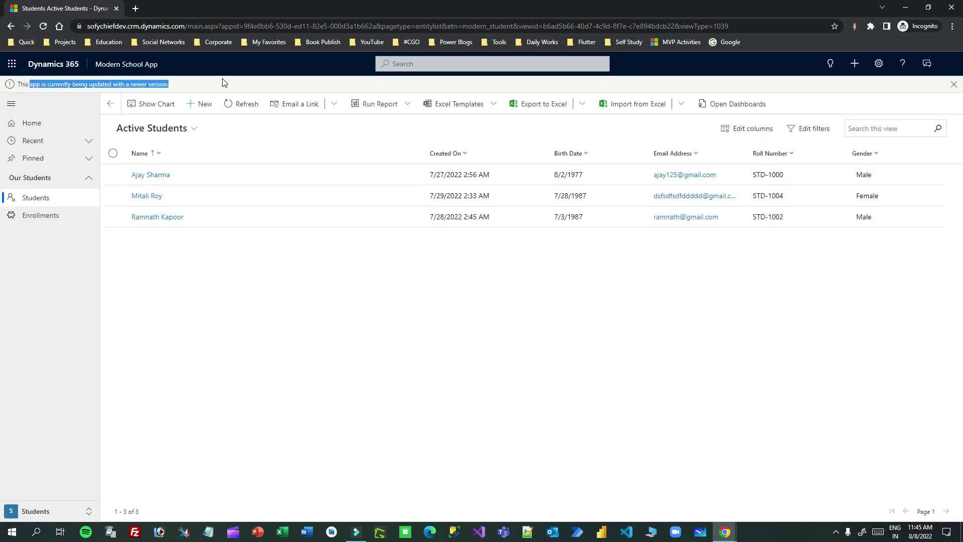
drag(37, 84, 206, 88)
click(207, 85)
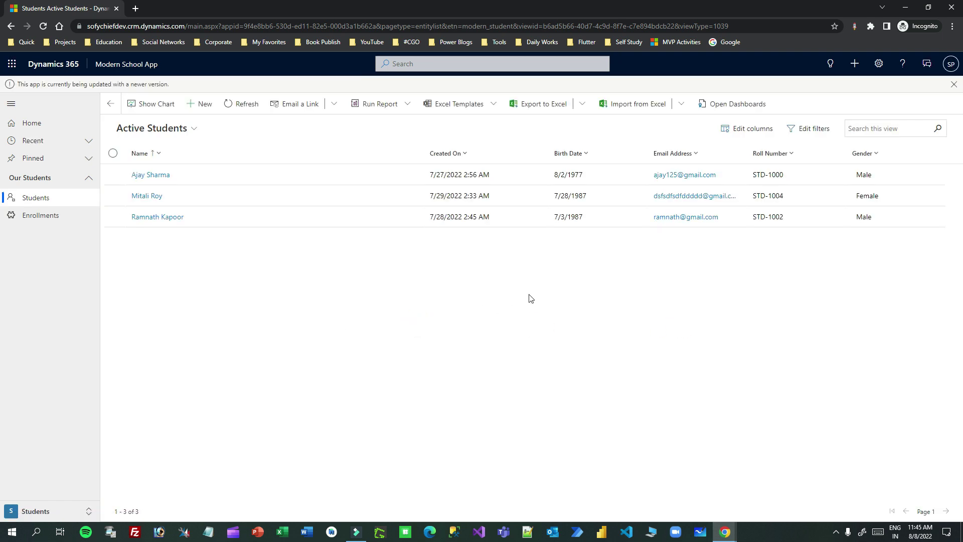
key(alt+Tab)
- Publish the Modern School App, check the Dynamics 365 window, then publish it again
click(901, 88)
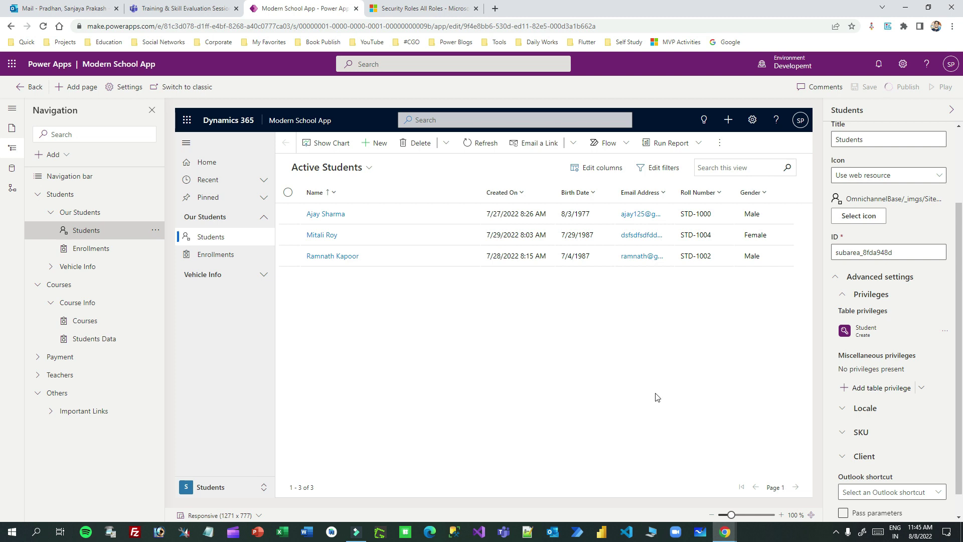
mouse_move(725, 532)
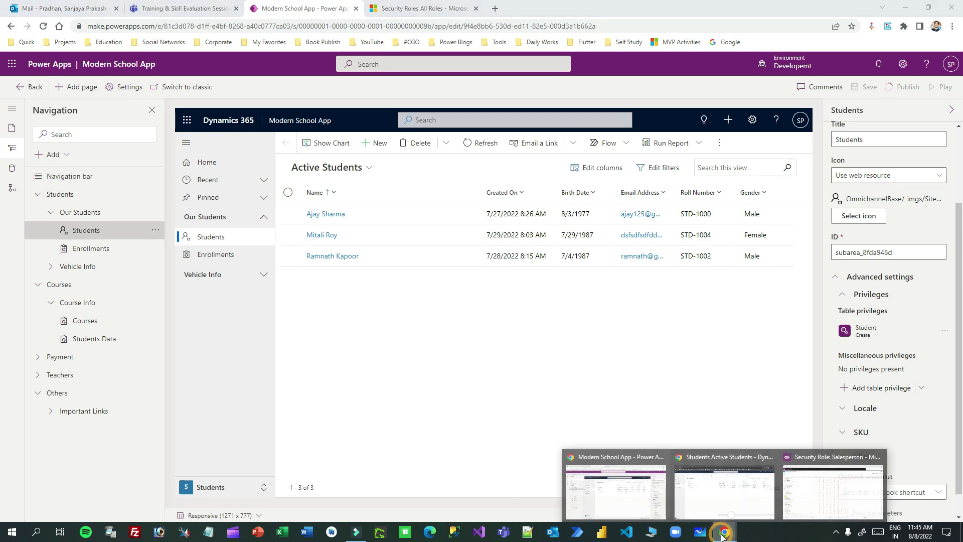
click(715, 498)
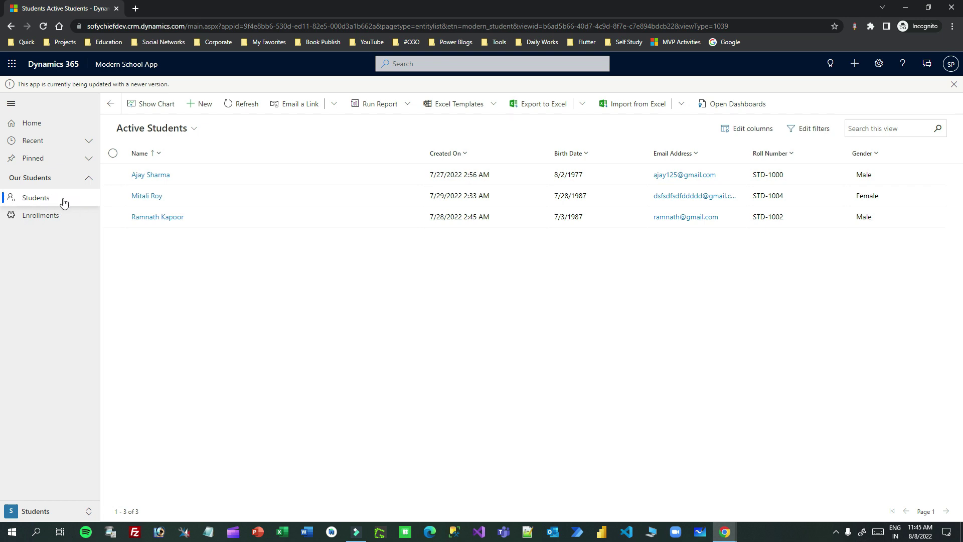
key(alt+Tab)
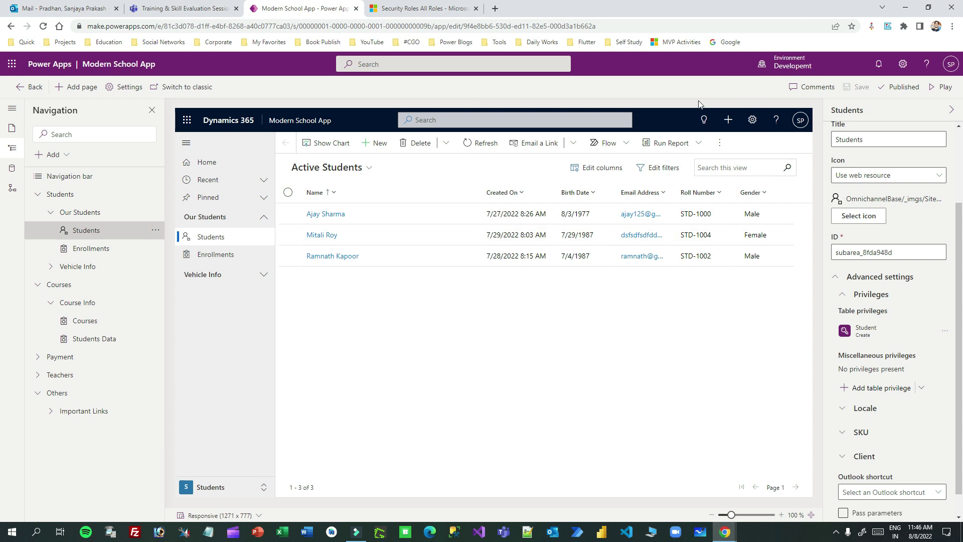
click(903, 88)
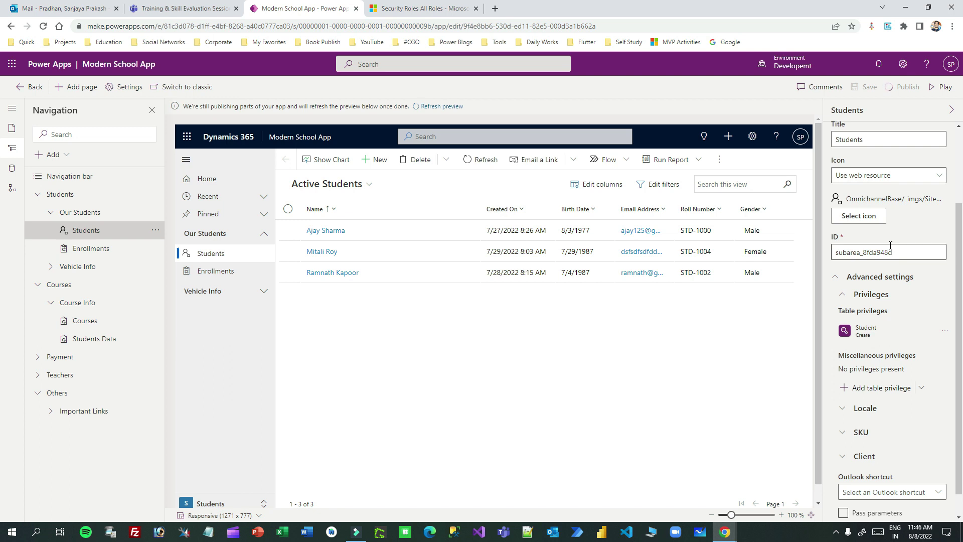
scroll(891, 245, up, 2)
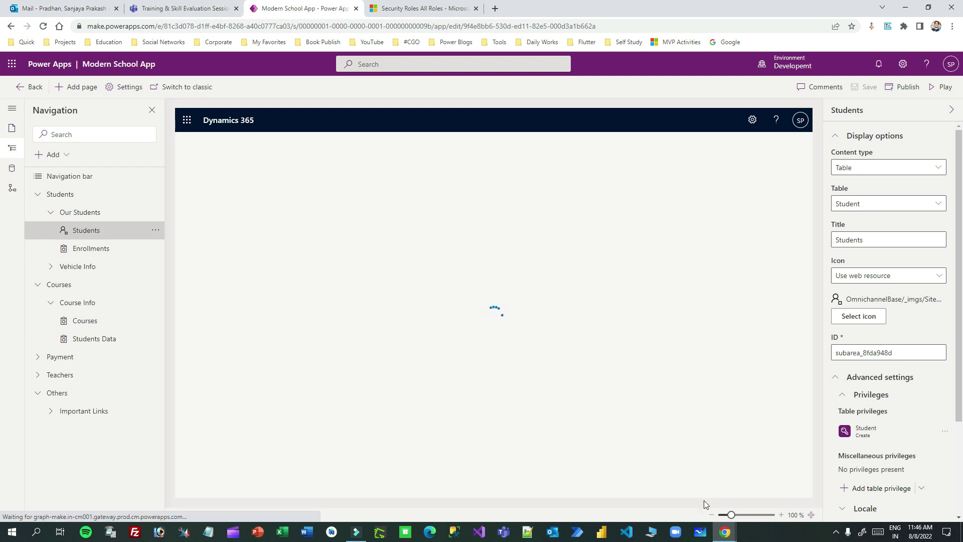
- Reload the Dynamics 365 app with F5 and open Students under Our Students, showing Active Students
mouse_move(727, 535)
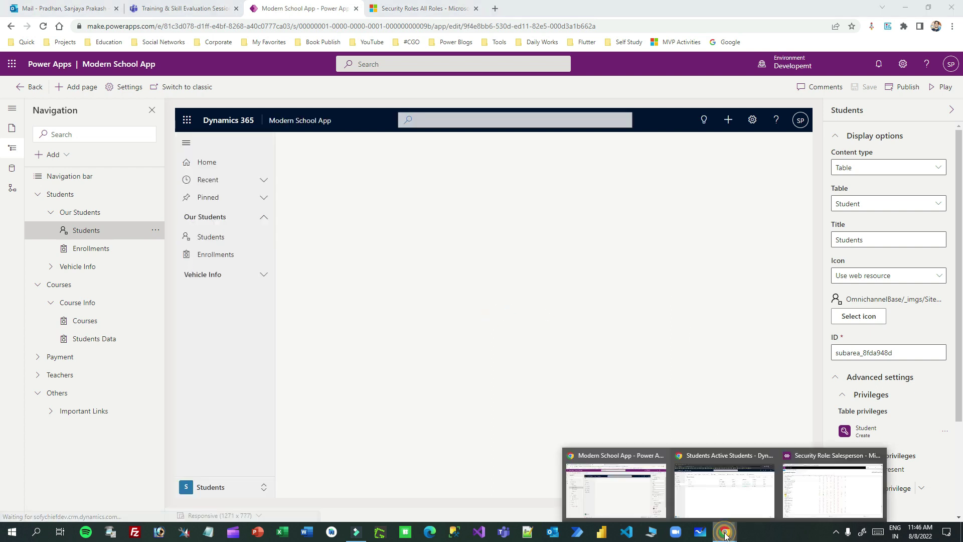
click(724, 488)
key(F5)
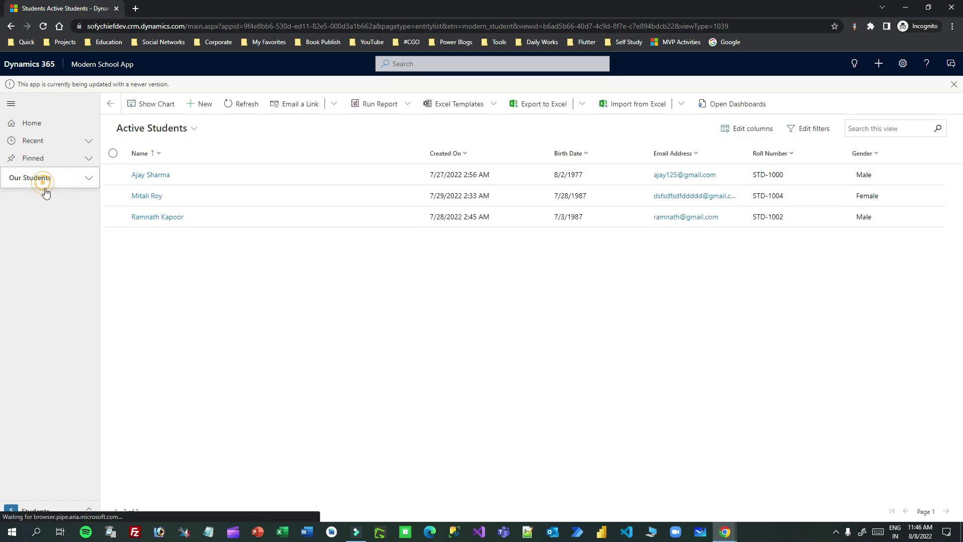
click(57, 200)
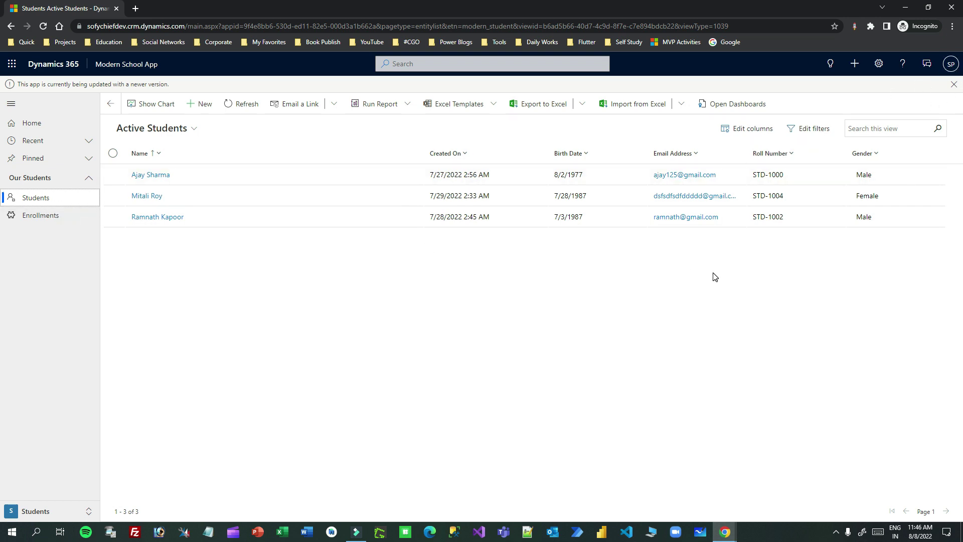
key(alt+Tab)
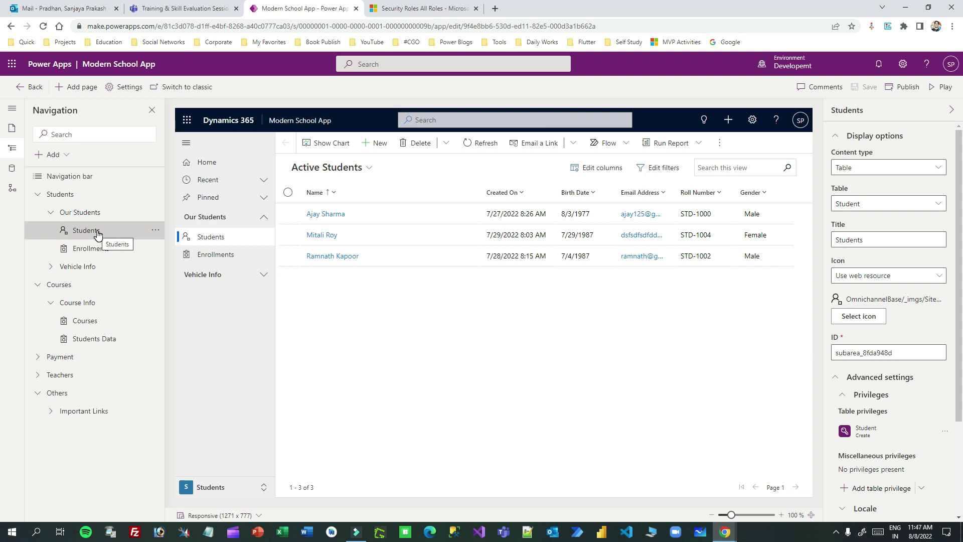
key(alt+Tab)
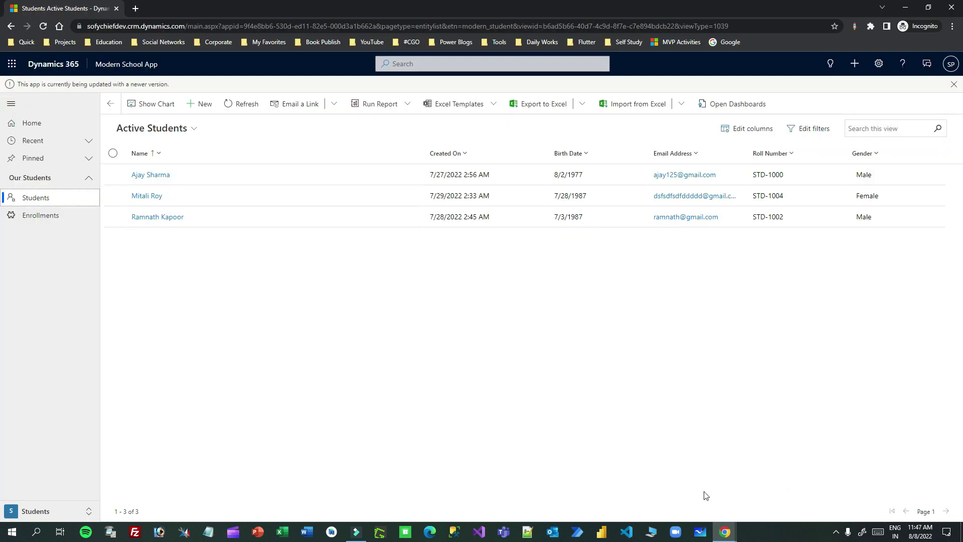
- Set the Salesperson role's Student Create privilege to None, save, and return to the Power Apps designer
mouse_move(725, 532)
click(826, 500)
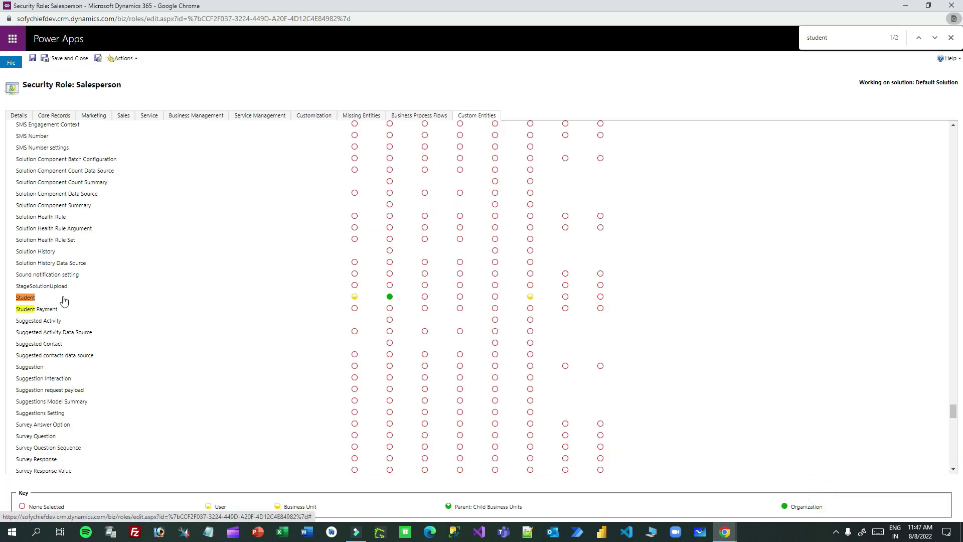
click(355, 300)
click(353, 302)
click(353, 301)
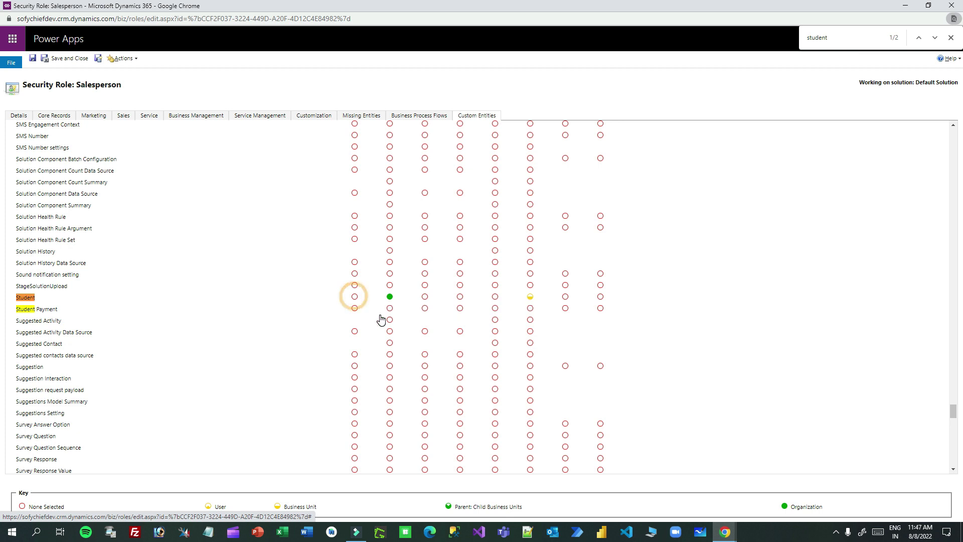
click(32, 58)
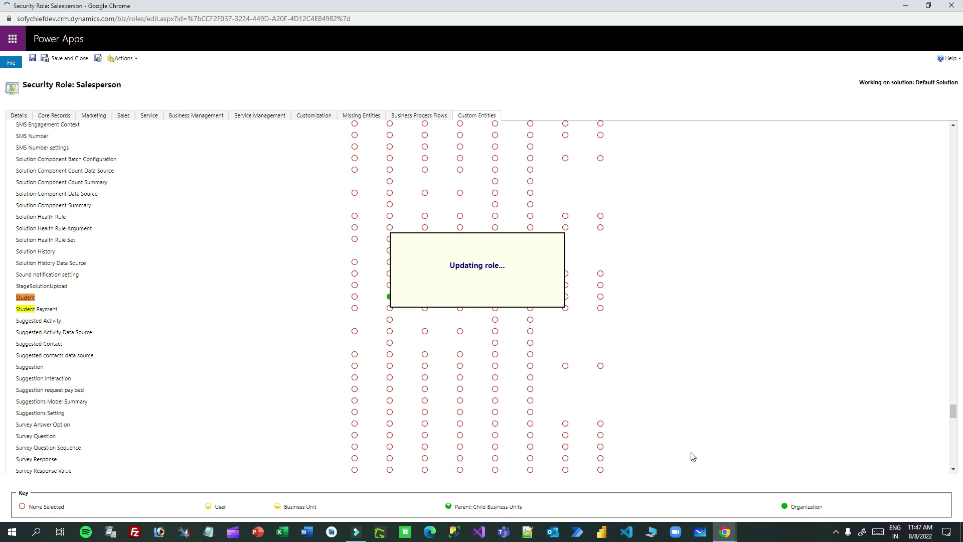
click(733, 537)
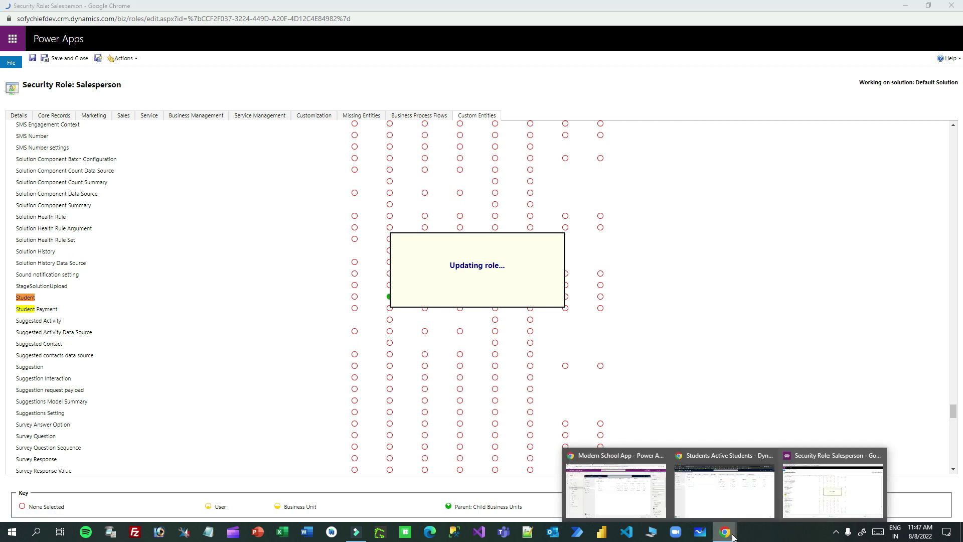
click(628, 492)
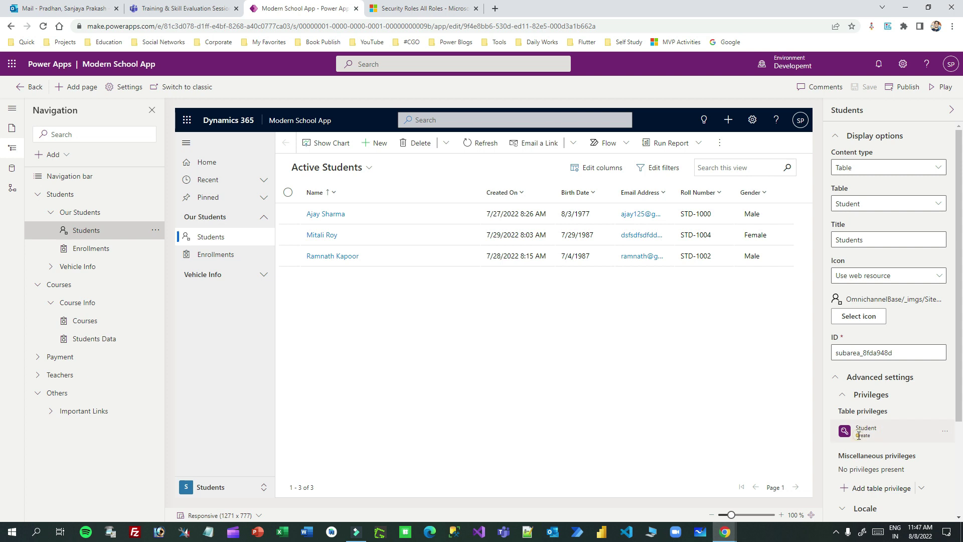
- Confirm Students no longer appears under Our Students in the running app, then return to Power Apps
drag(859, 435, 876, 439)
click(724, 530)
click(724, 490)
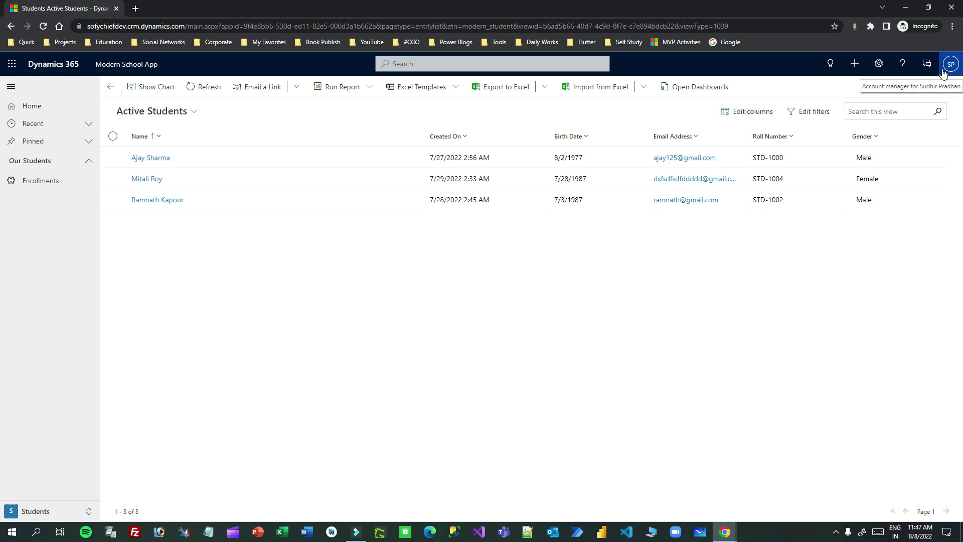
key(alt+Tab)
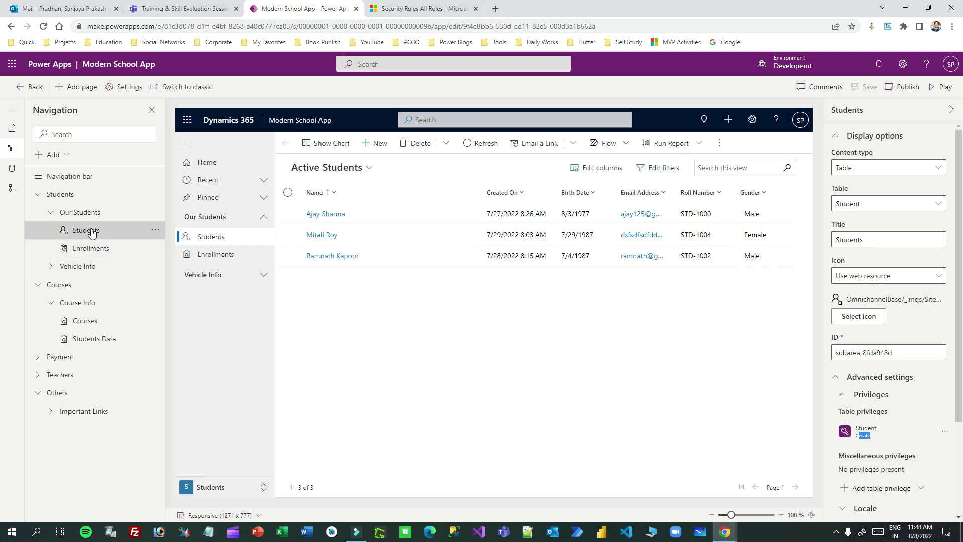
click(876, 428)
click(944, 433)
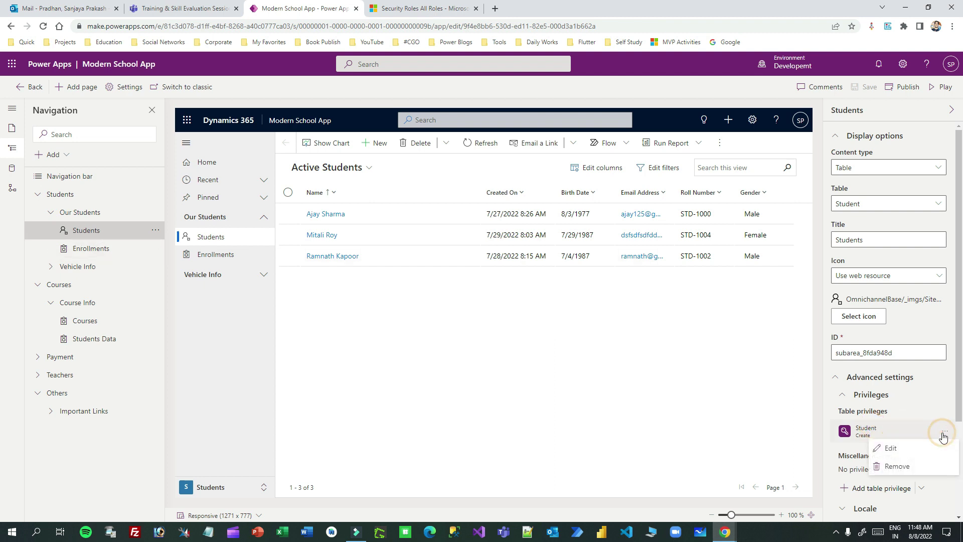
click(895, 446)
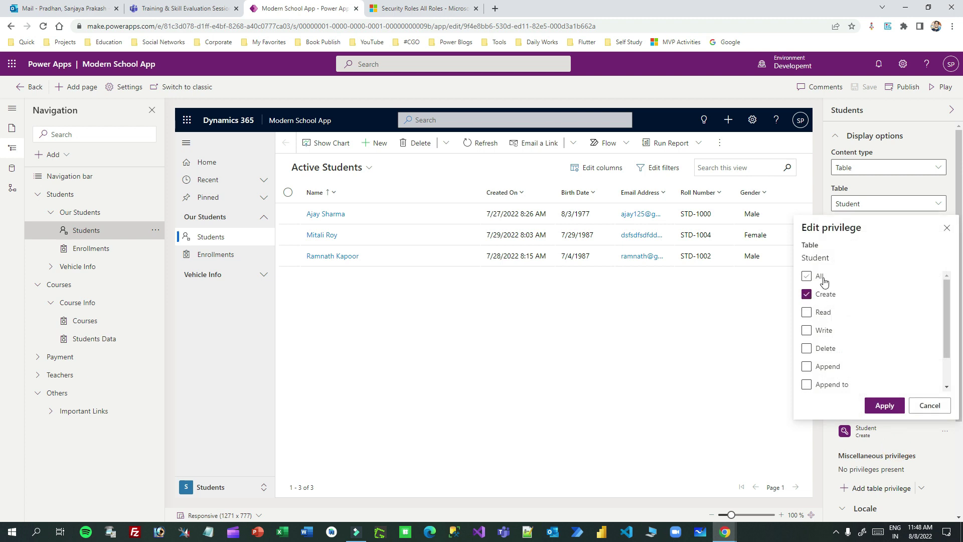
scroll(823, 283, down, 3)
scroll(818, 283, up, 3)
click(947, 228)
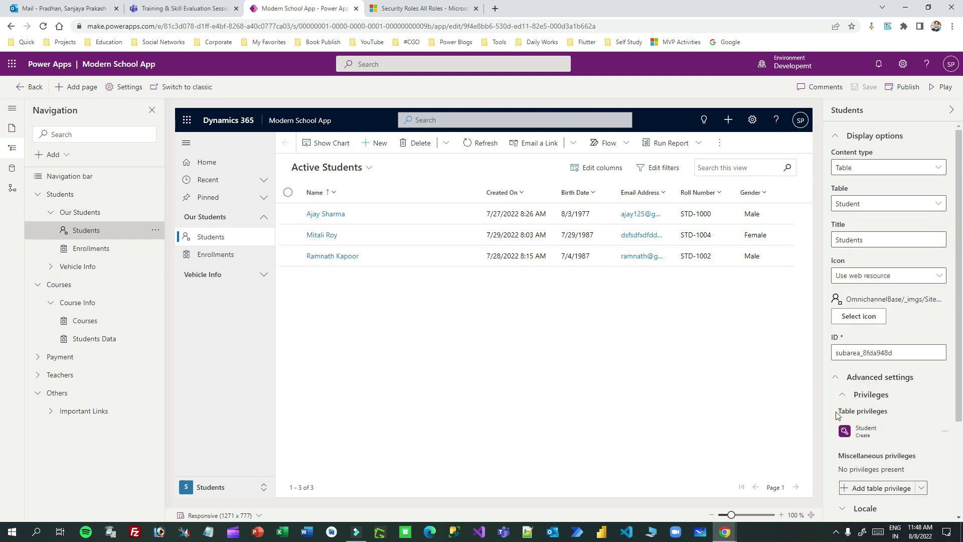
scroll(870, 402, down, 2)
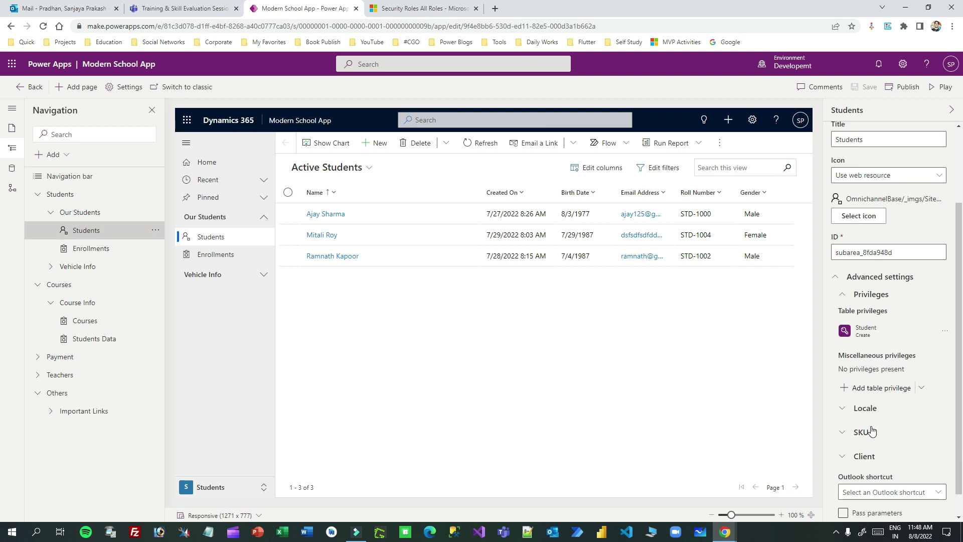
scroll(885, 462, up, 2)
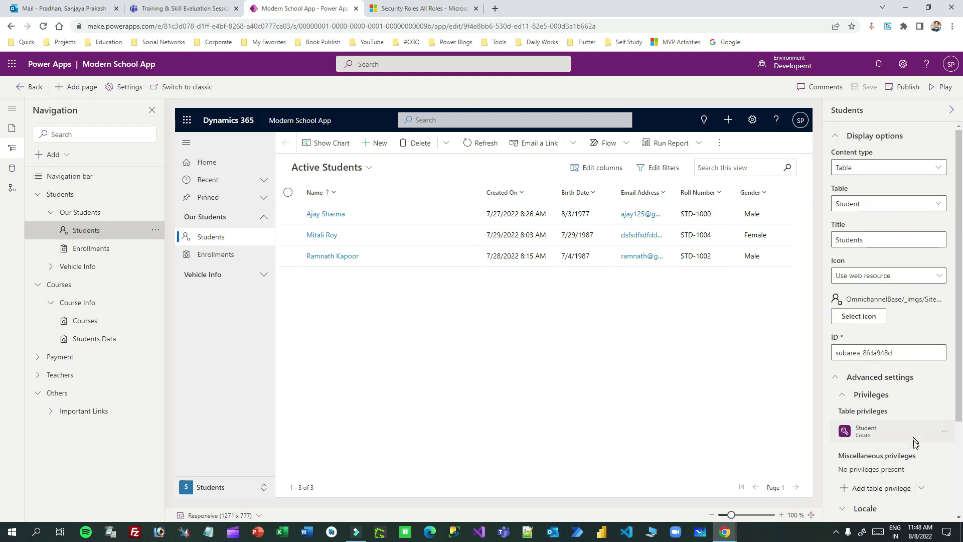